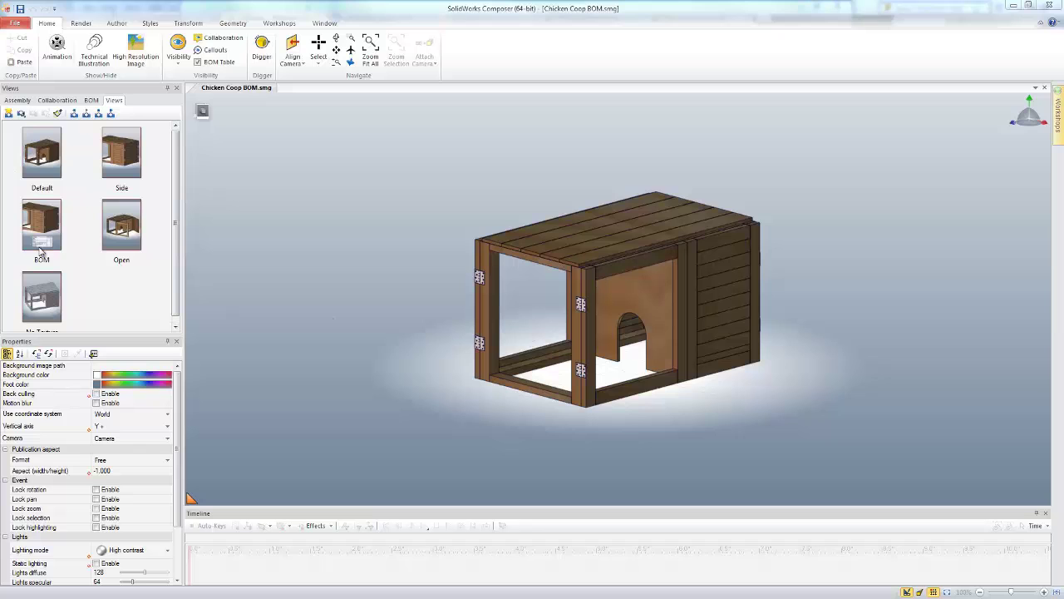
- Preview the saved BOM, Open and No Texture views of the chicken coop
left_click(39, 221)
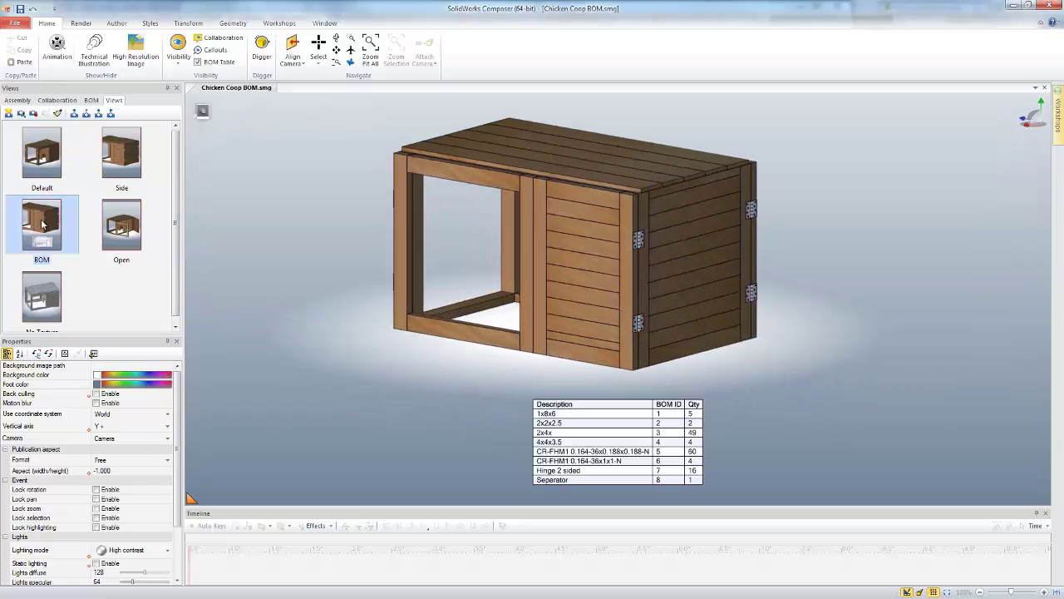
left_click(120, 226)
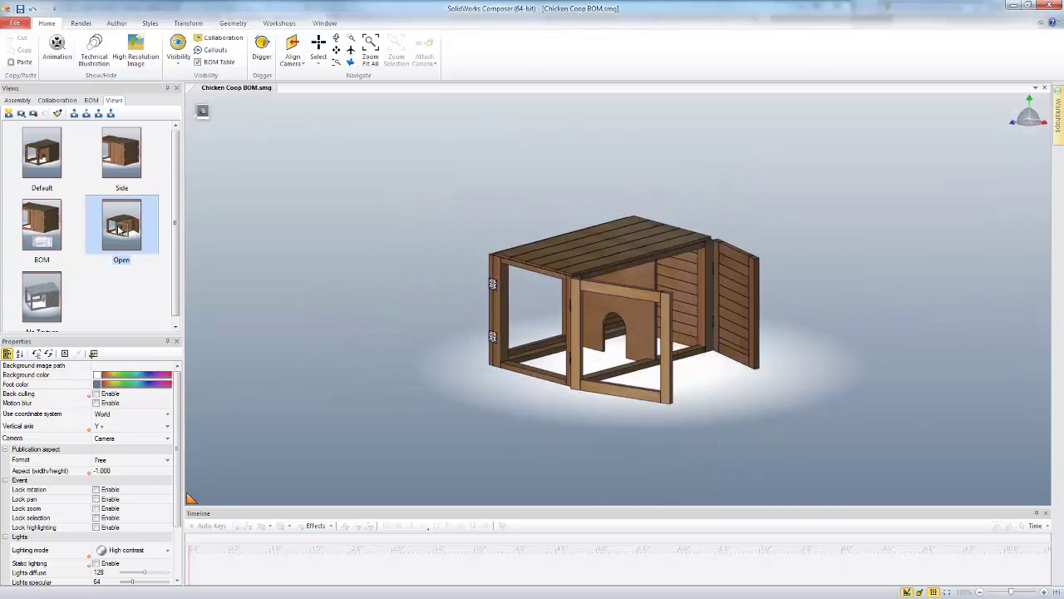
left_click(52, 296)
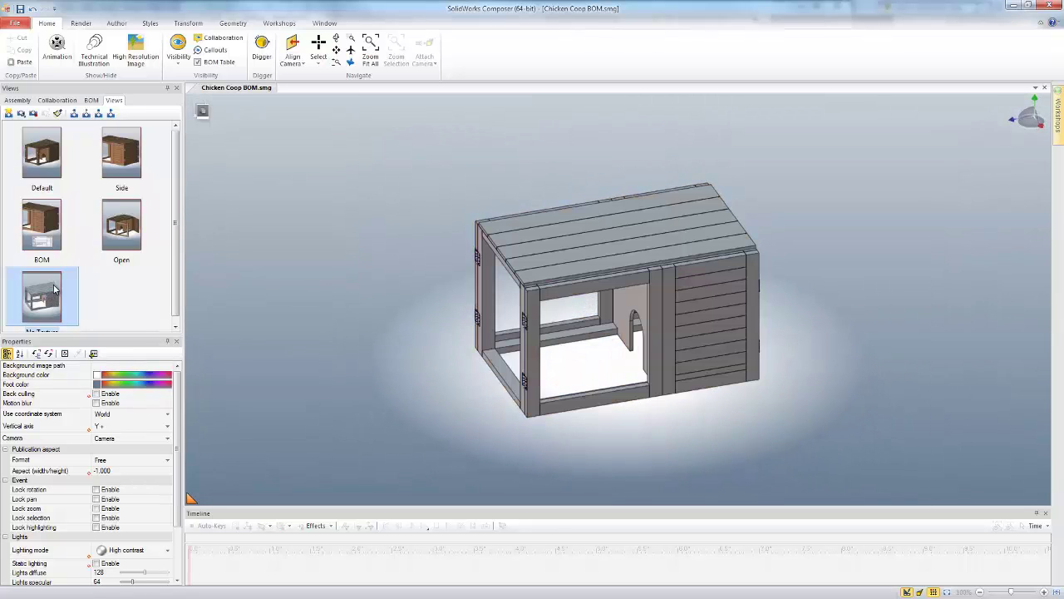
- Restore the Default view, save its camera position as a camera view, and name that view "camera"
left_click(46, 165)
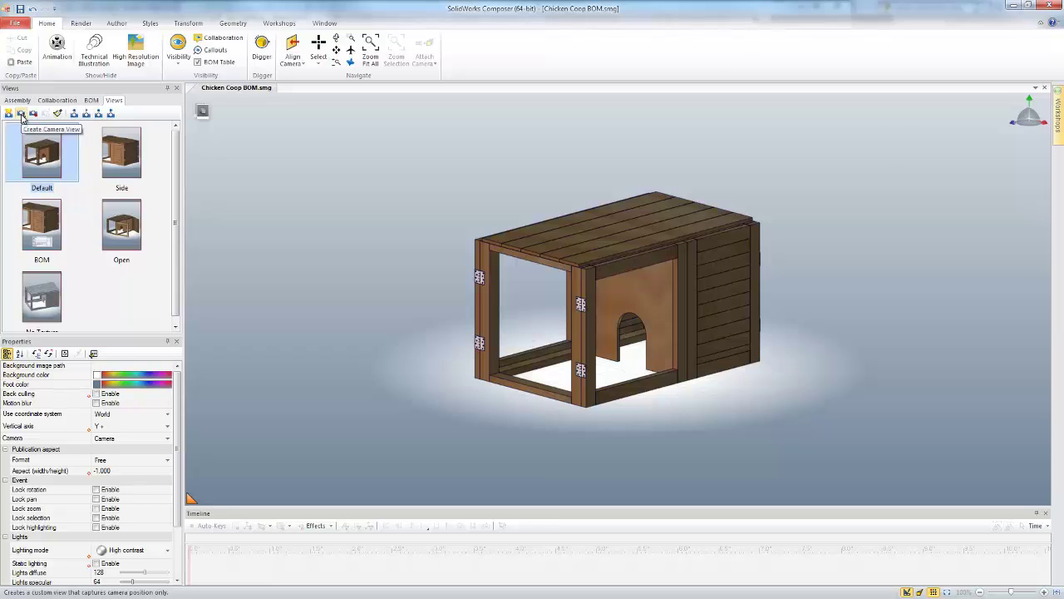
left_click(22, 116)
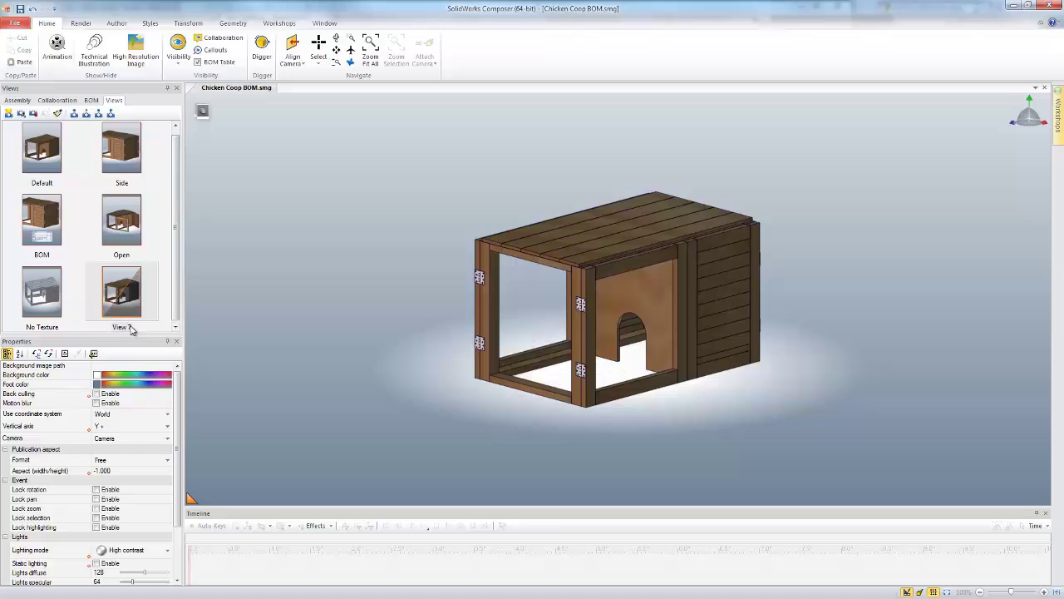
left_click(131, 328)
left_click(130, 327)
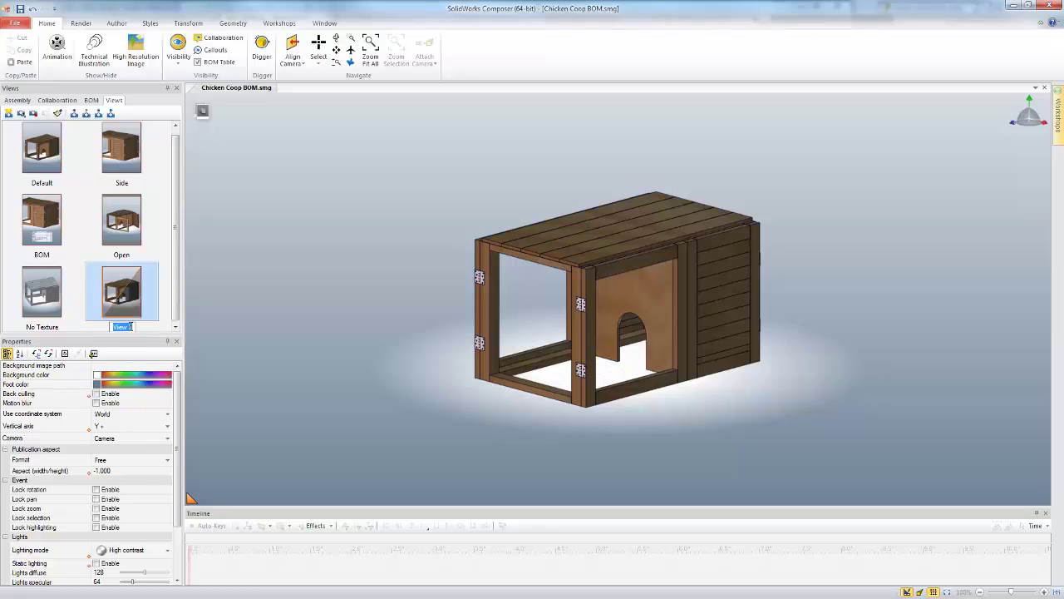
type("camera")
key("Return")
- Apply the camera view to the orbited model, and again after displaying the Open view and changing its orientation
left_click_drag(439, 347, 314, 288)
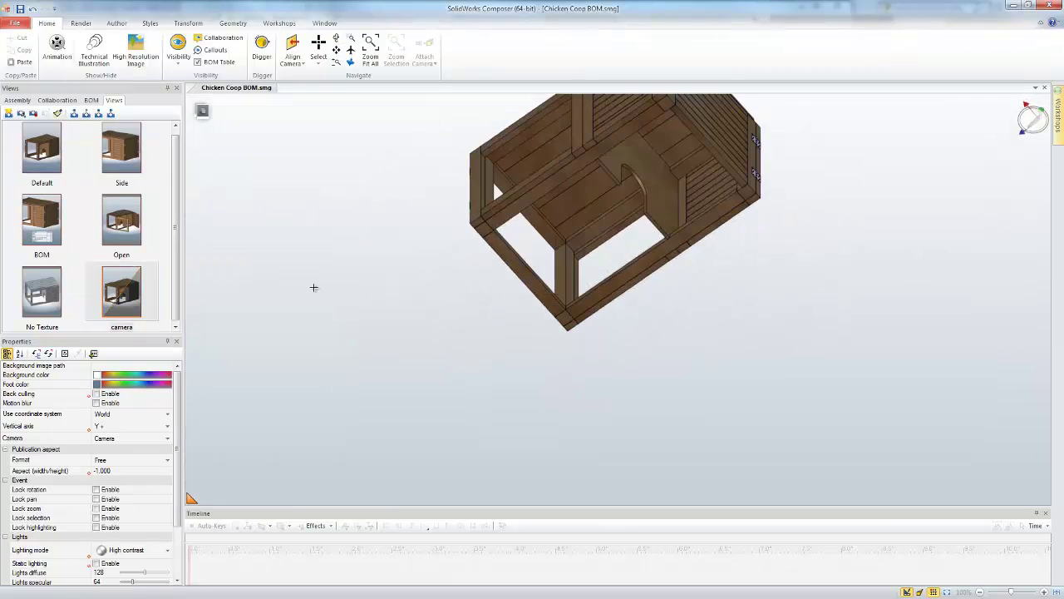
left_click(142, 299)
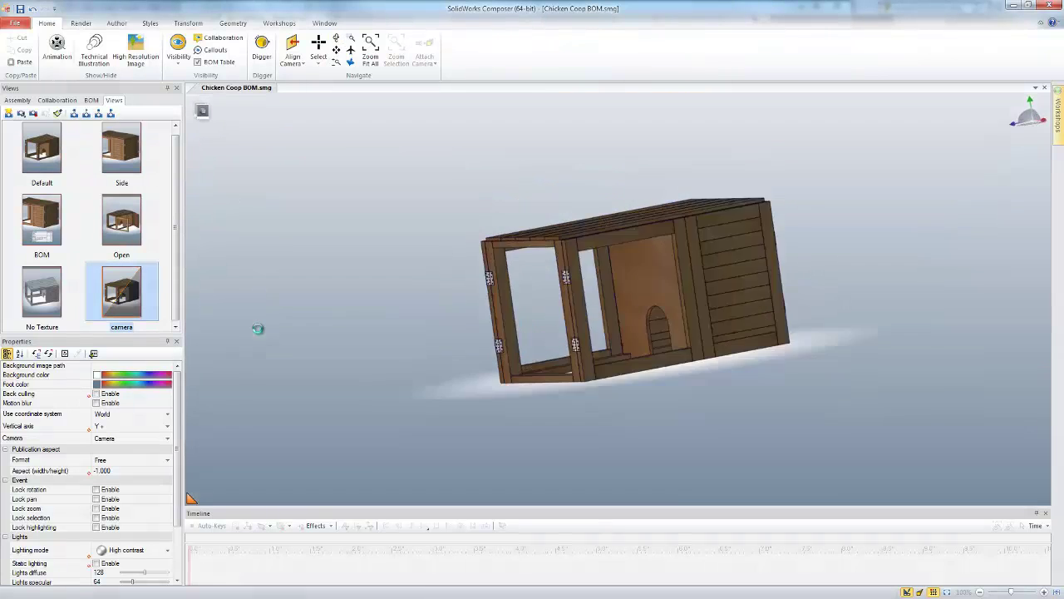
left_click(123, 223)
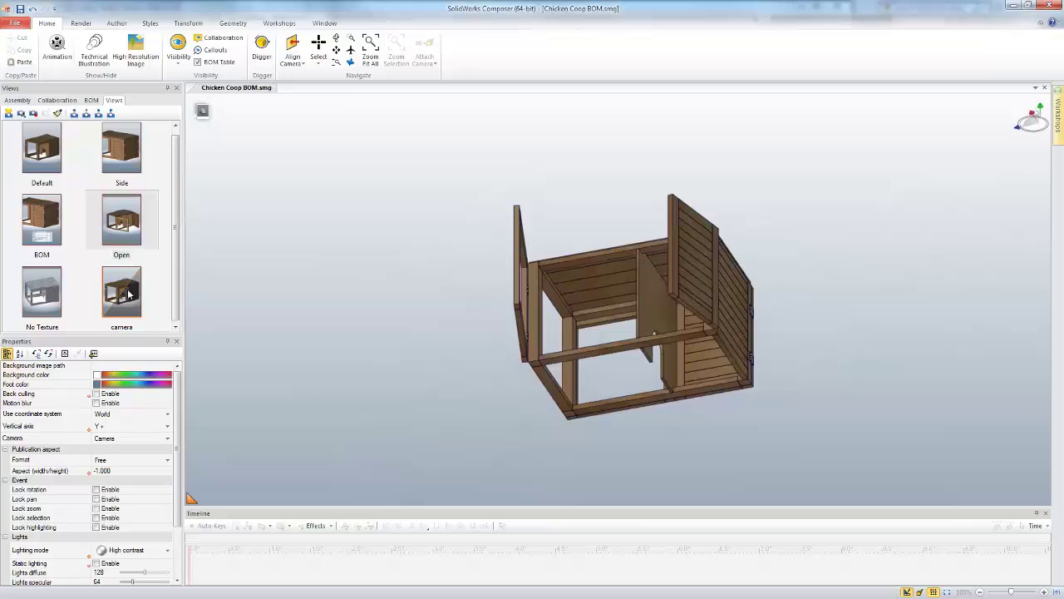
left_click(128, 293)
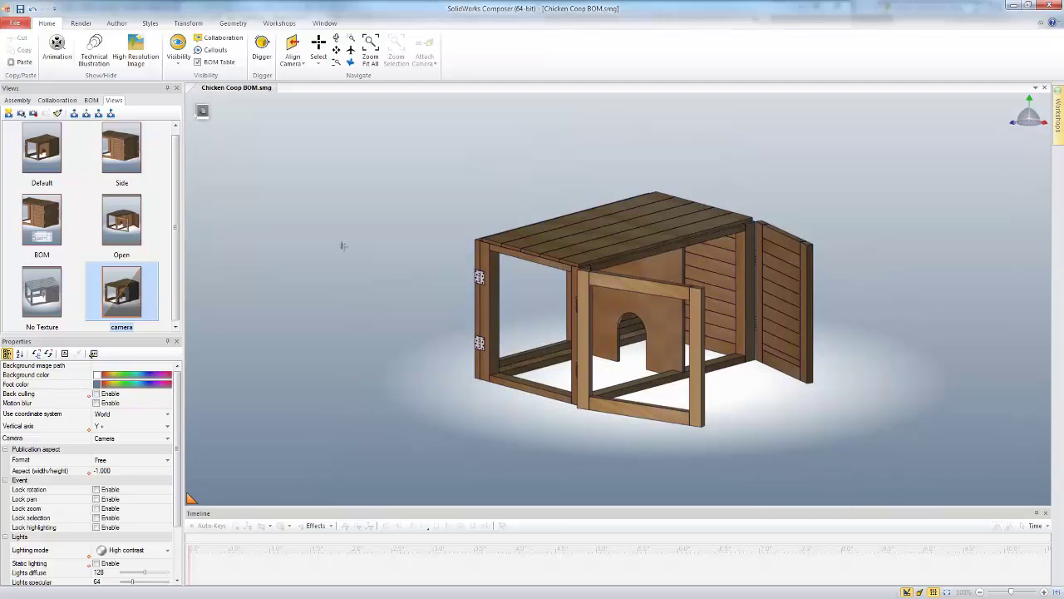
- Configure the Views workshop to capture only the custom Location property of the selected actors
mouse_move(1059, 112)
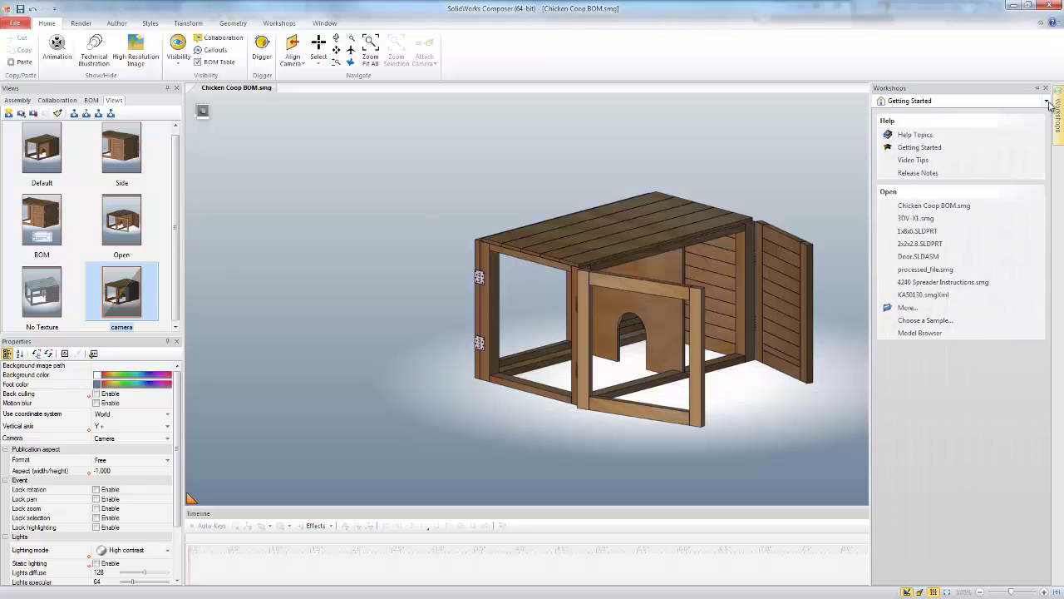
left_click(1046, 100)
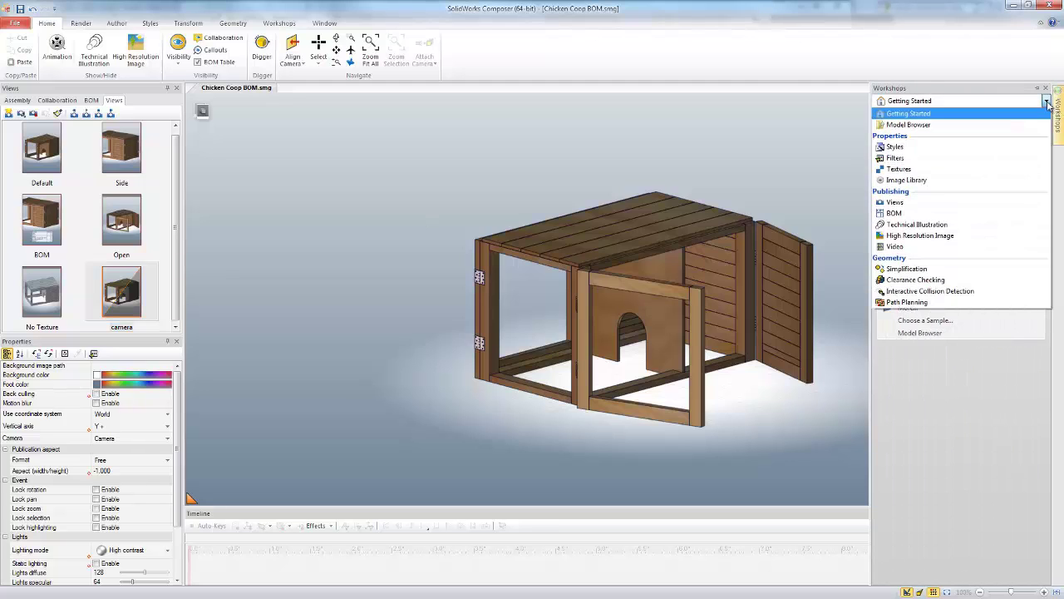
left_click(918, 203)
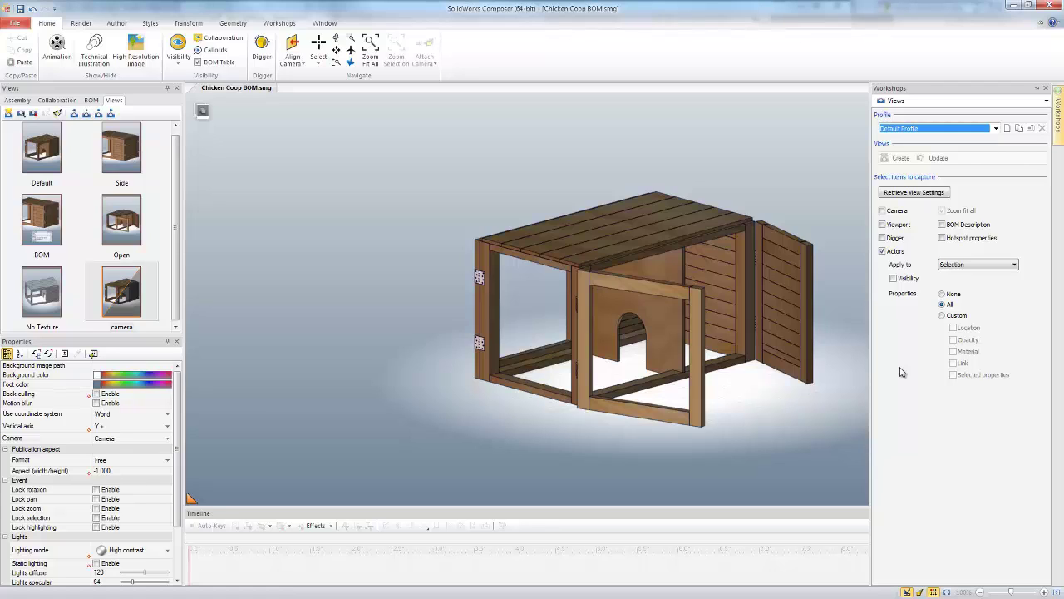
left_click(131, 304)
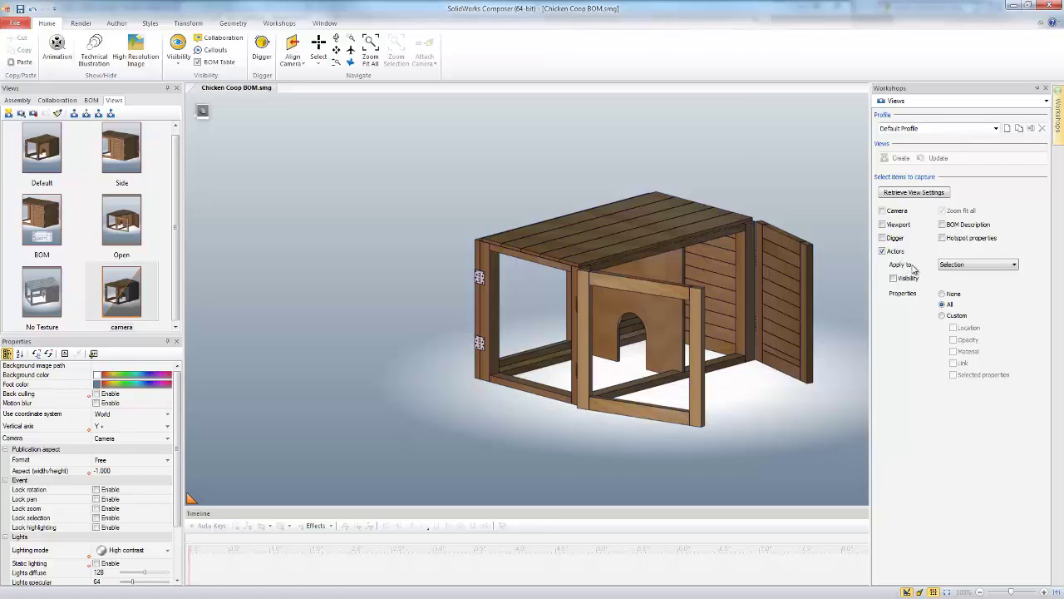
left_click(942, 316)
left_click(955, 329)
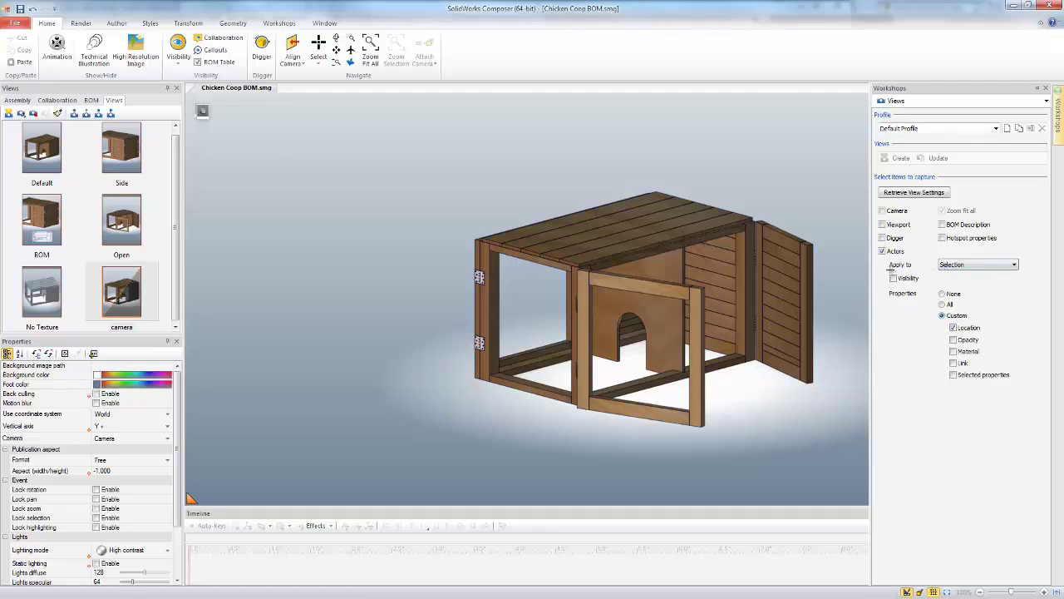
- Select the Doors selection set and create a custom view capturing the location of its open doors
left_click(17, 100)
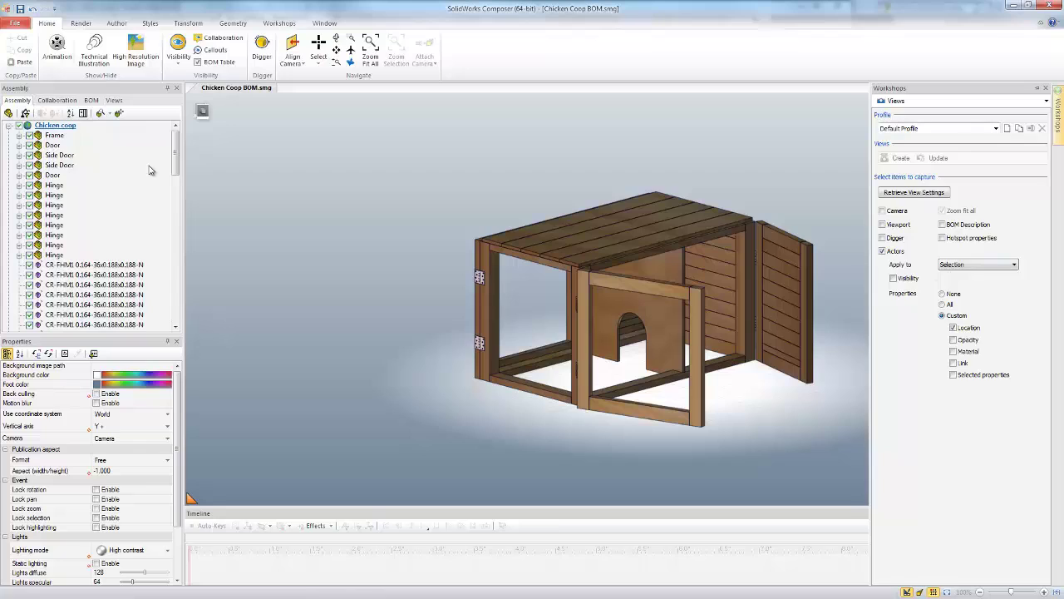
left_click_drag(176, 150, 178, 313)
double_click(58, 316)
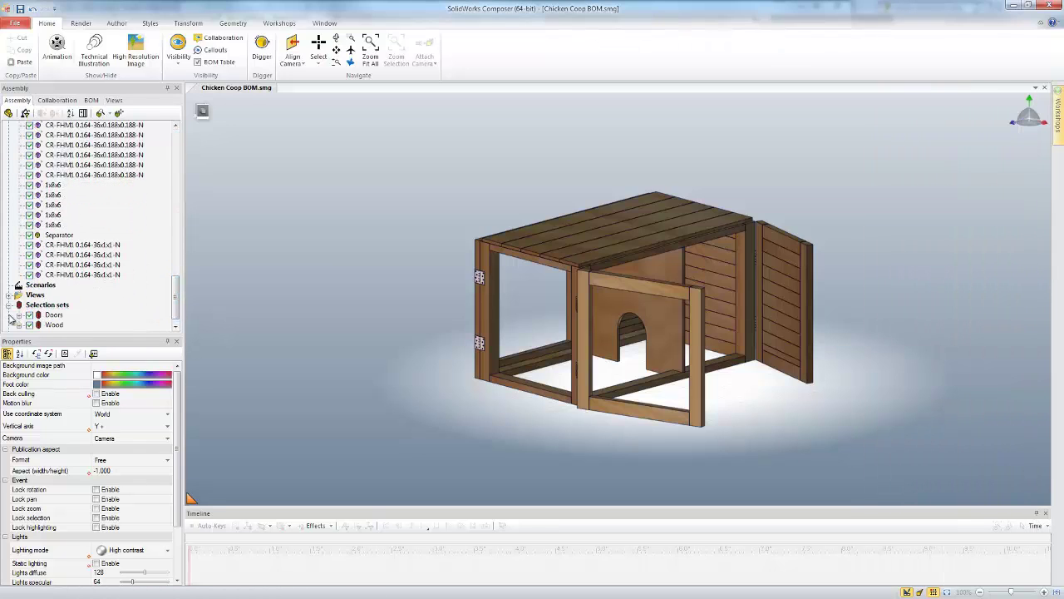
left_click(50, 315)
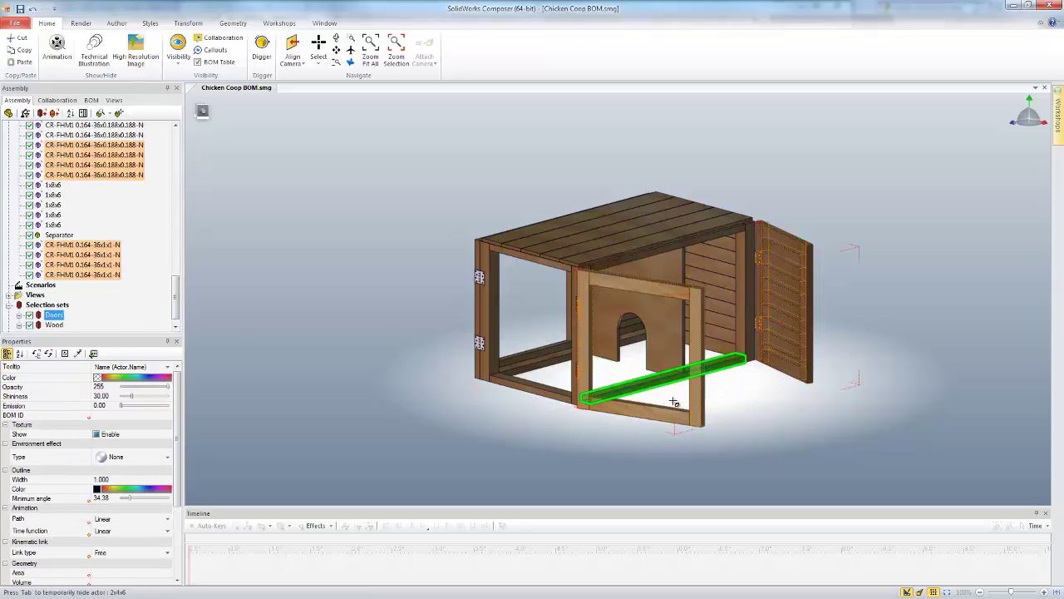
mouse_move(1059, 116)
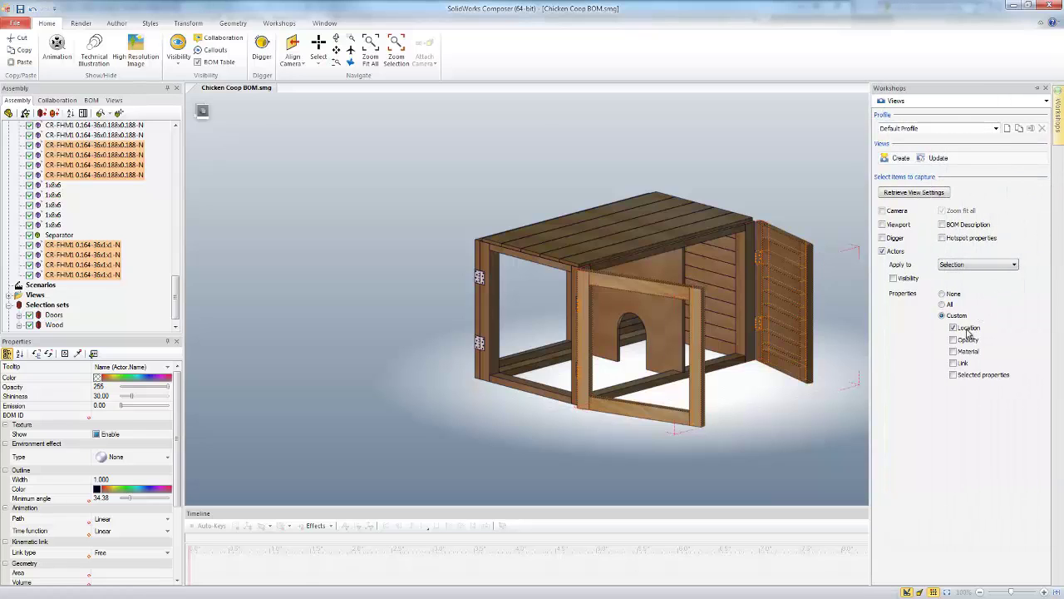
left_click(899, 158)
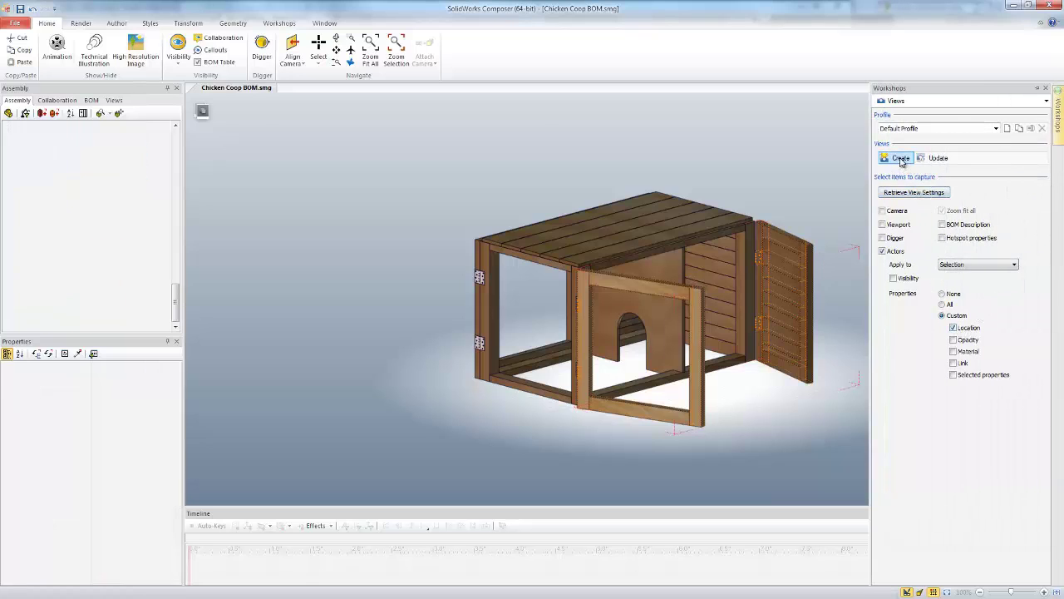
- Rename the newly created custom view as "doors open"
left_click(114, 100)
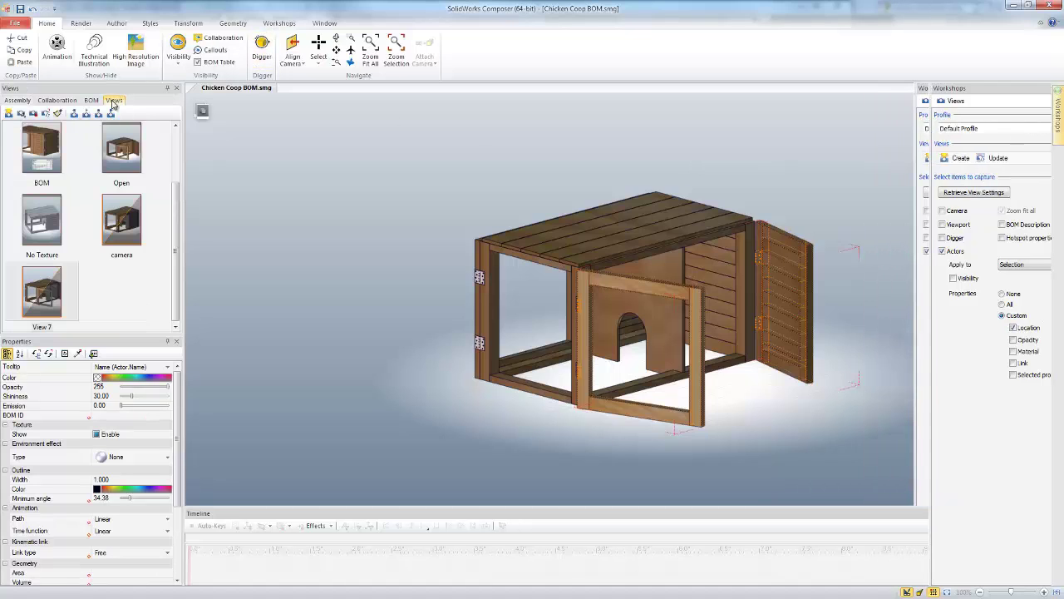
left_click(49, 329)
left_click(49, 329)
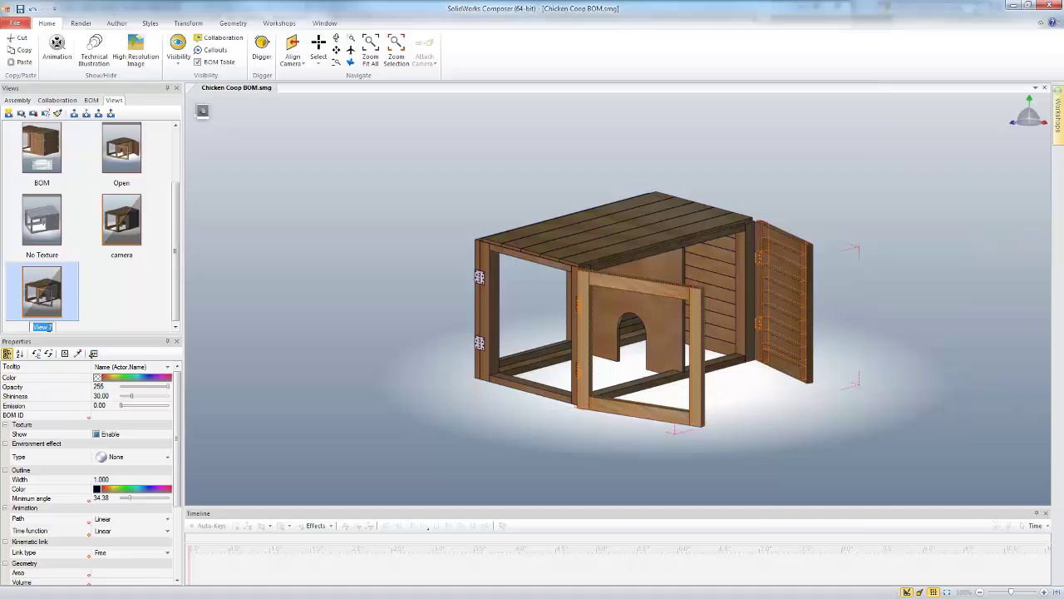
type("doors open")
key("Return")
- Restore the Default view, capture the selected doors' location as another custom view, and name it "doors closed"
left_click(177, 143)
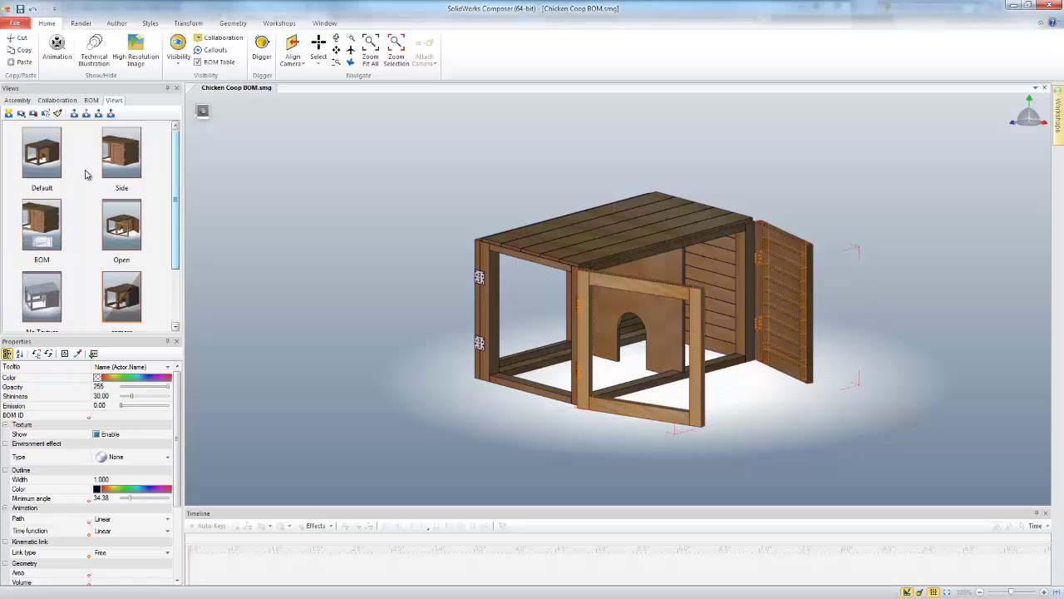
left_click(36, 161)
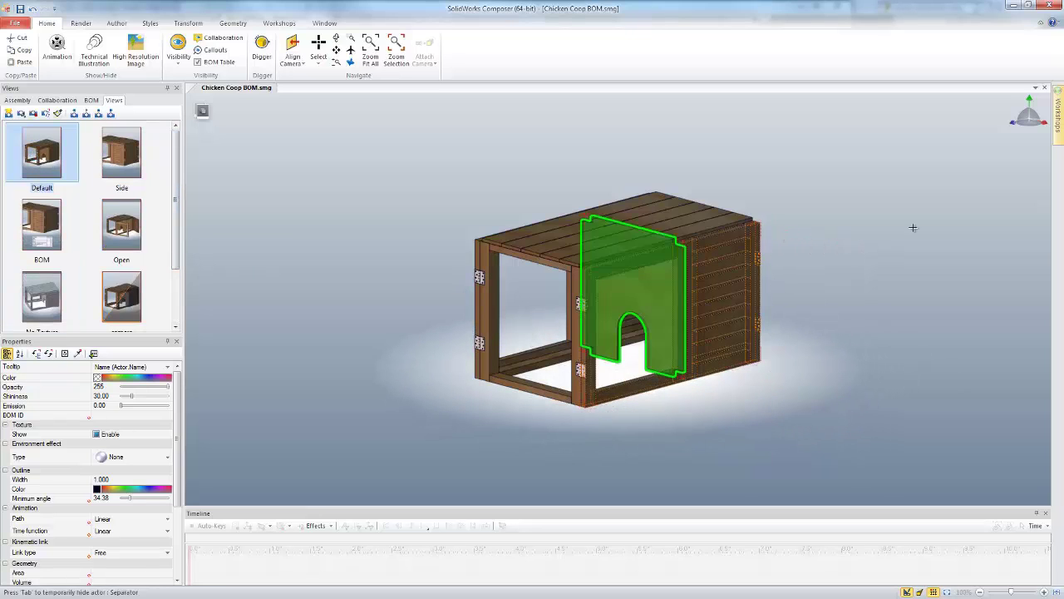
mouse_move(1060, 117)
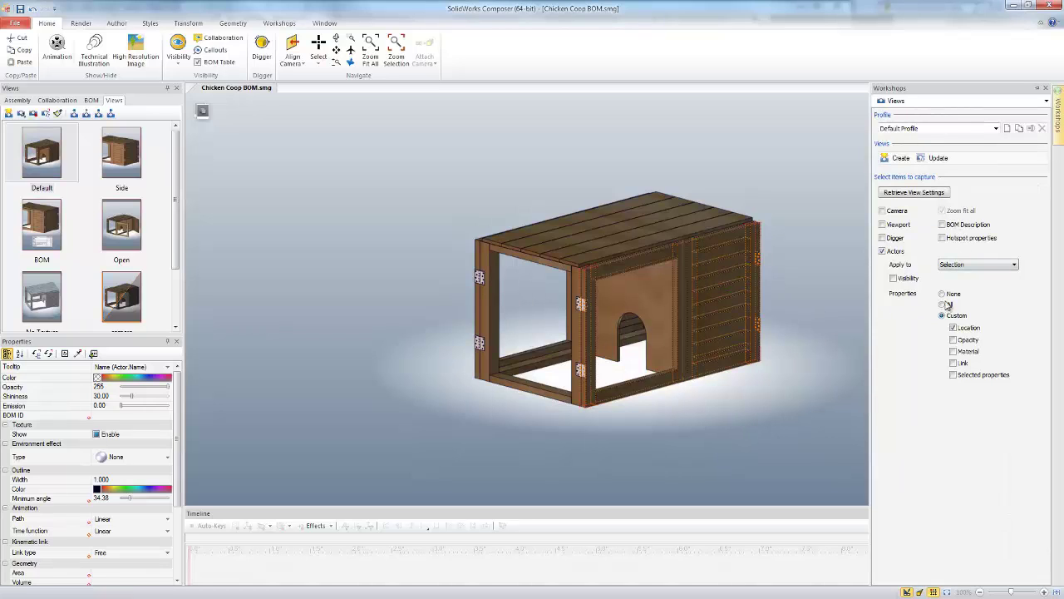
left_click(895, 159)
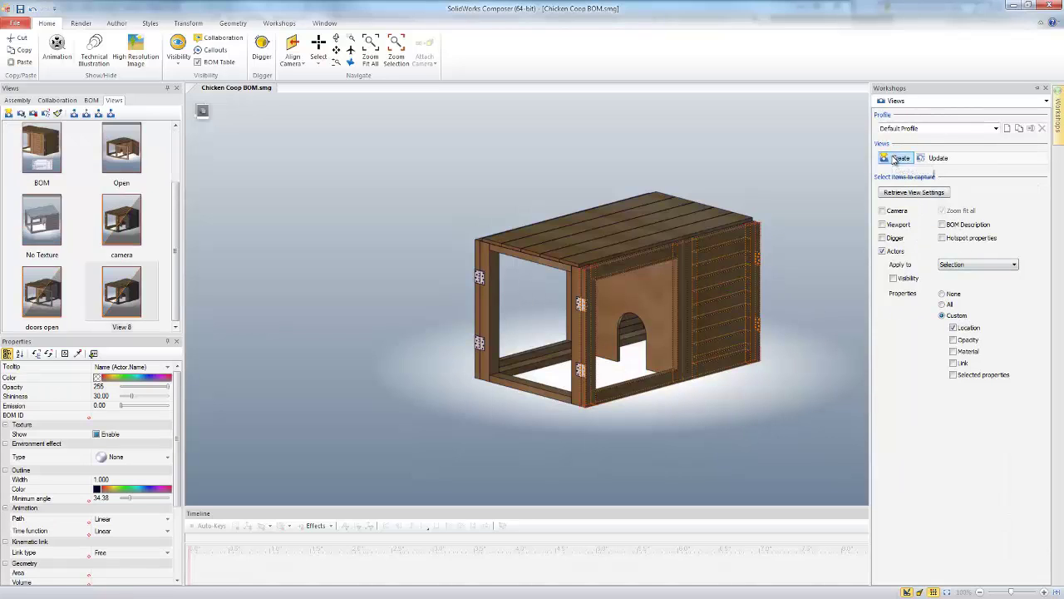
left_click(131, 330)
left_click(131, 330)
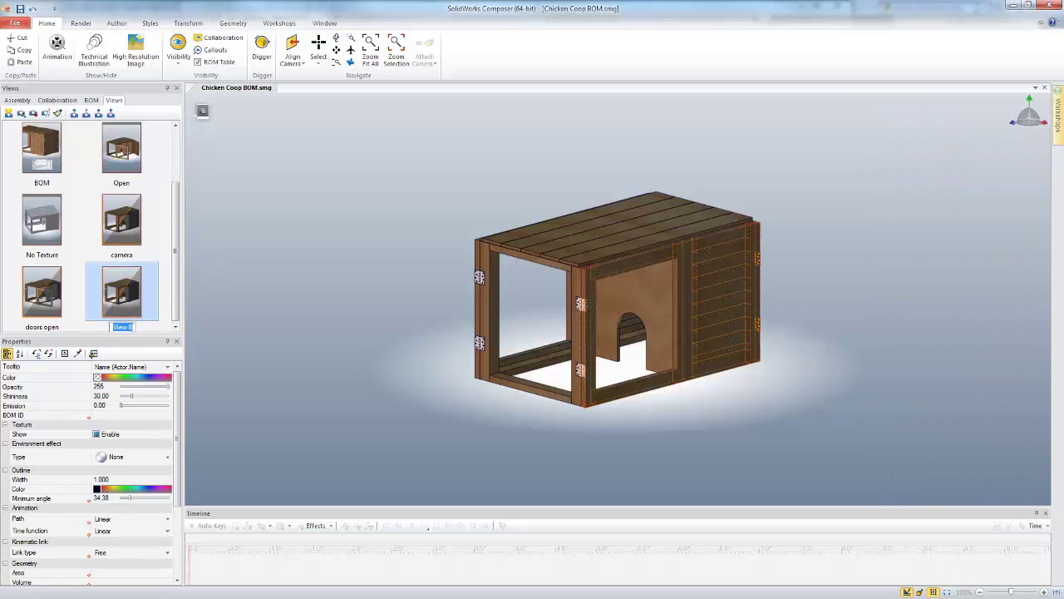
type("doors closed")
key("Return")
- Test the door views on the textured coop by applying doors open, clearing the selection, and applying doors closed
left_click(58, 289)
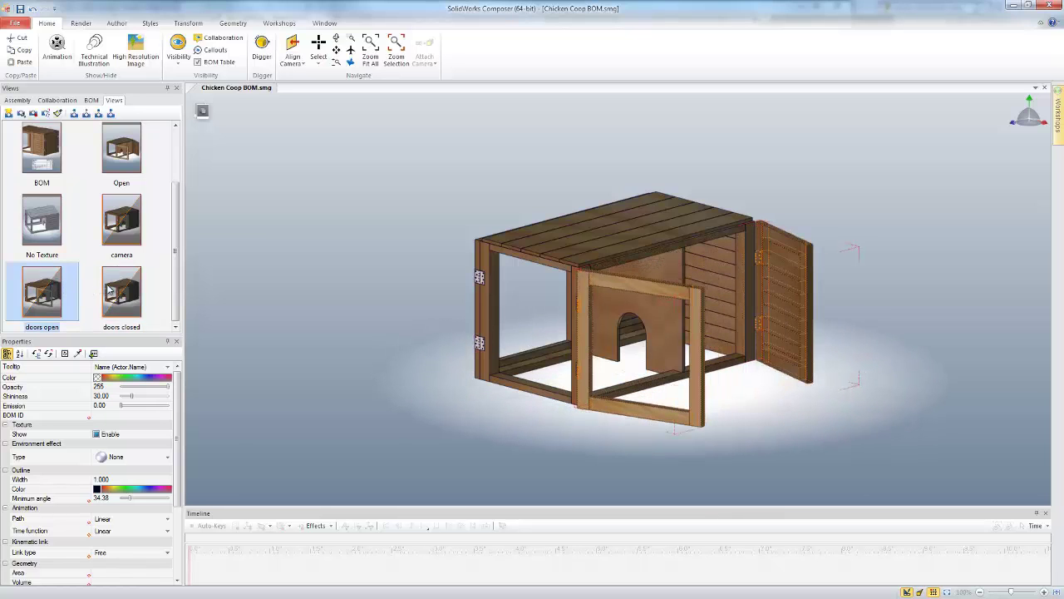
left_click(286, 256)
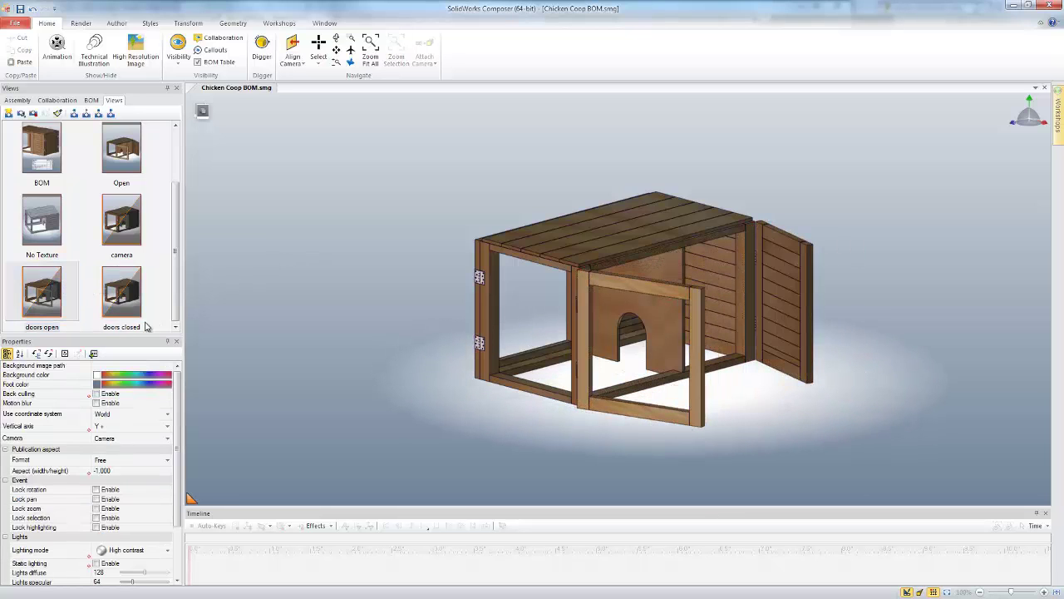
left_click(94, 292)
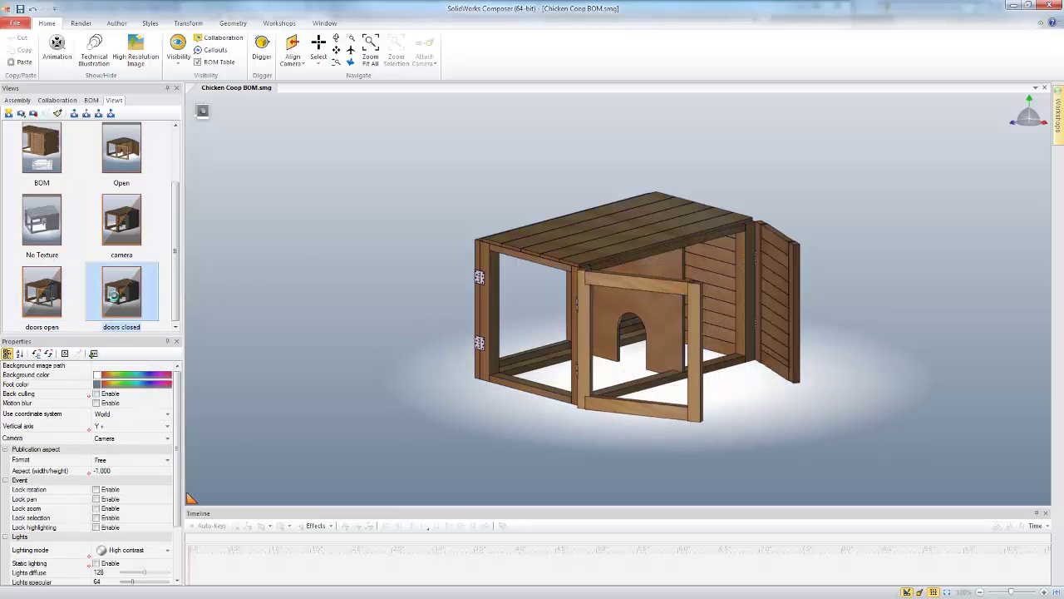
- Display the No Texture view and test the doors open, doors closed and camera views on it
left_click(47, 227)
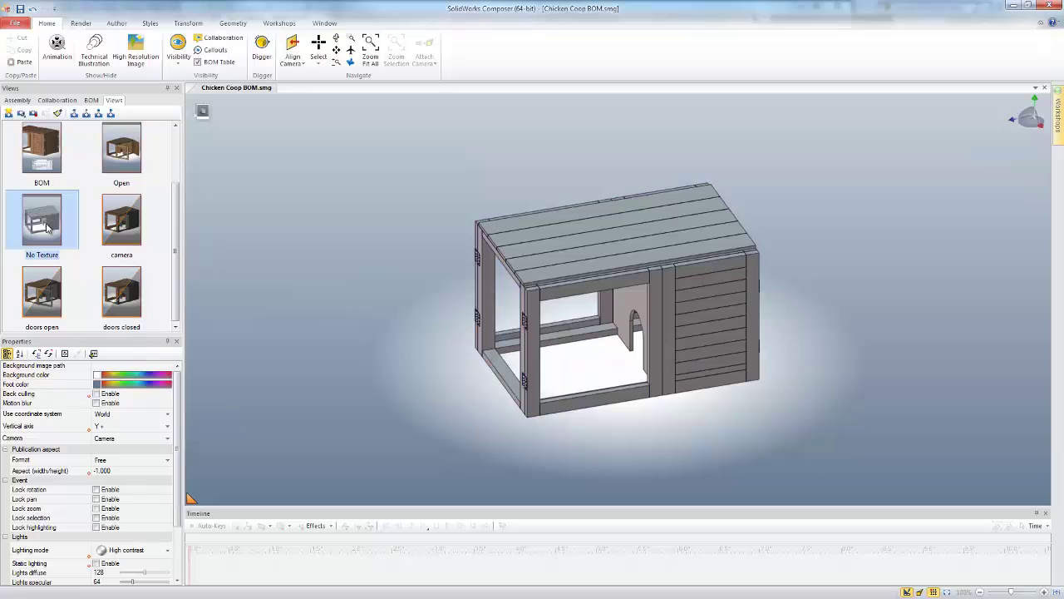
left_click(50, 300)
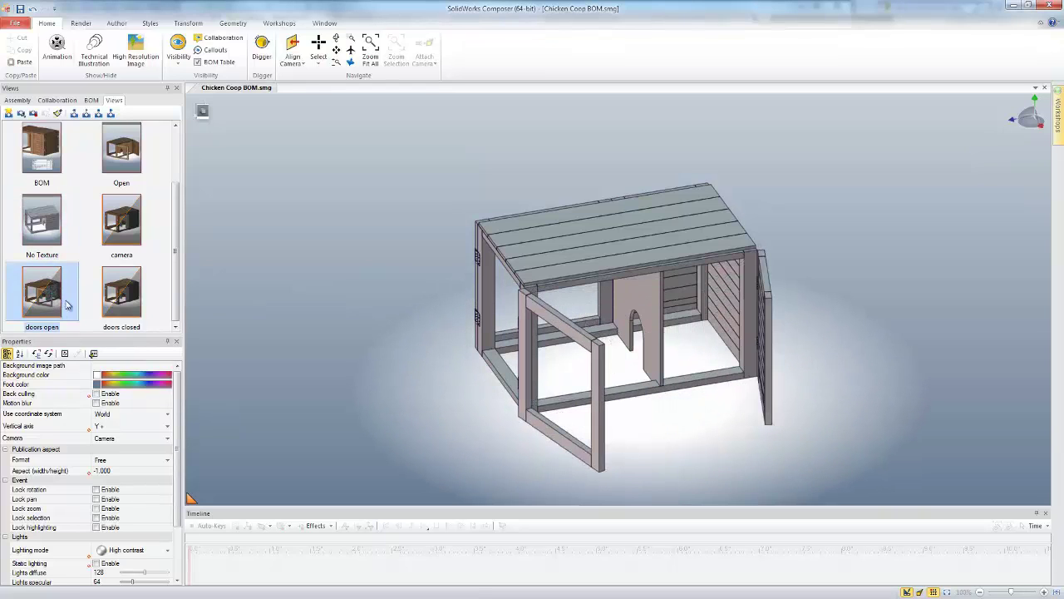
left_click(124, 298)
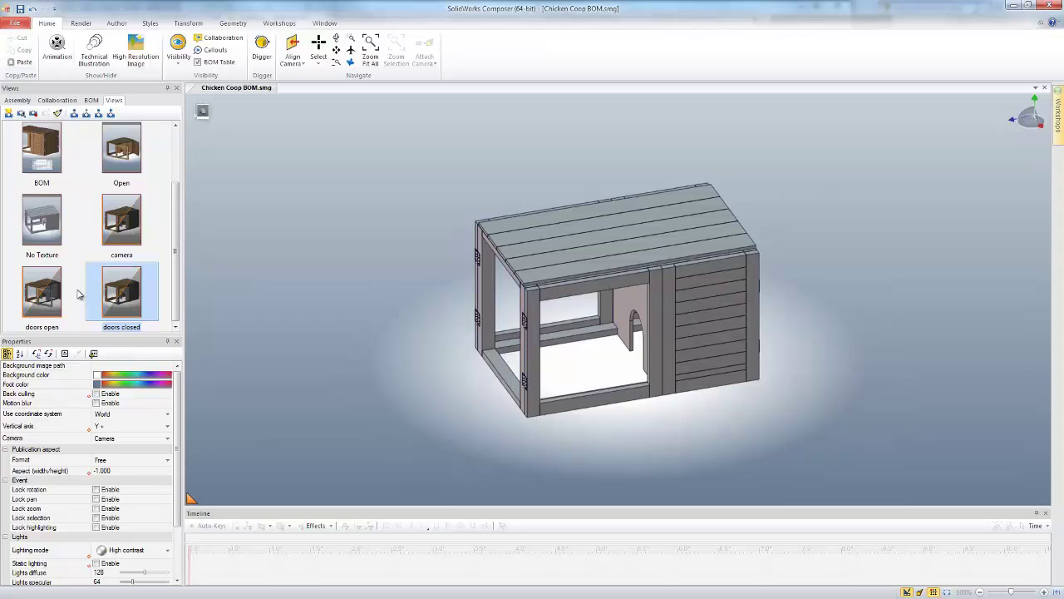
left_click(114, 222)
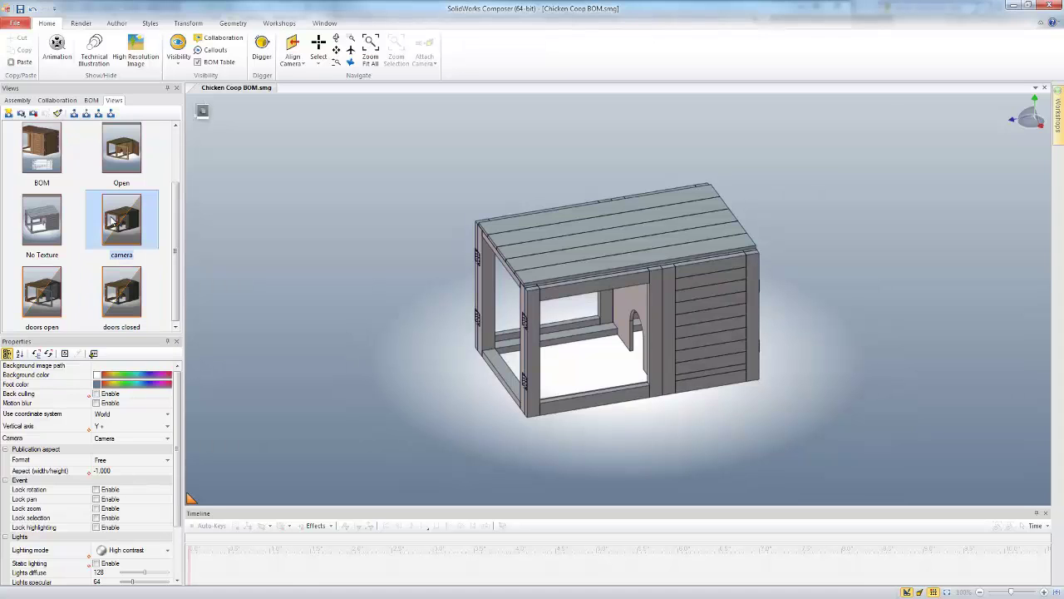